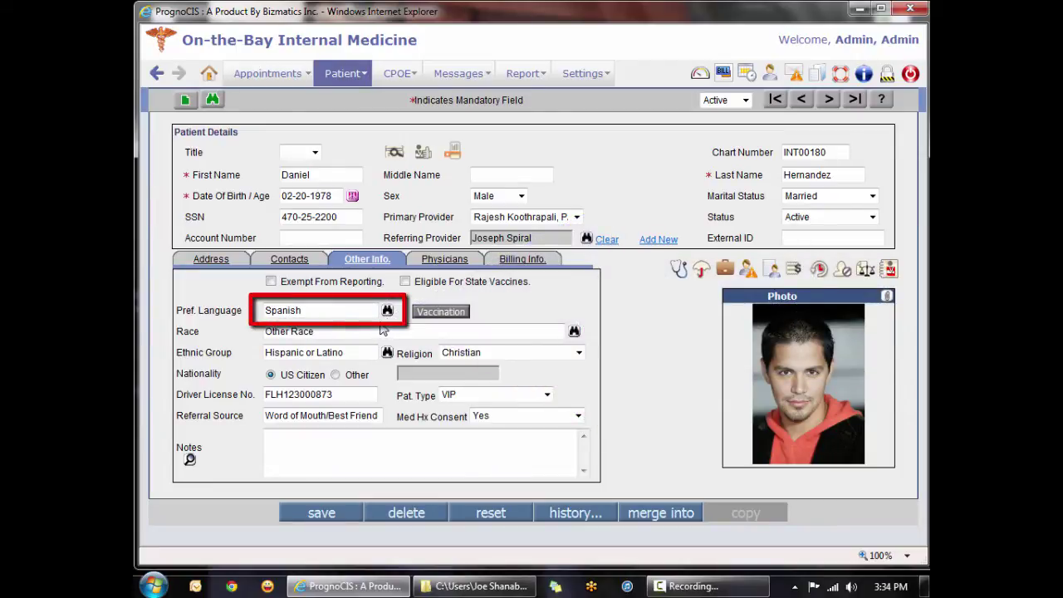
Set the patient's preferred language to English from the matching suggestions.
double_click(338, 310)
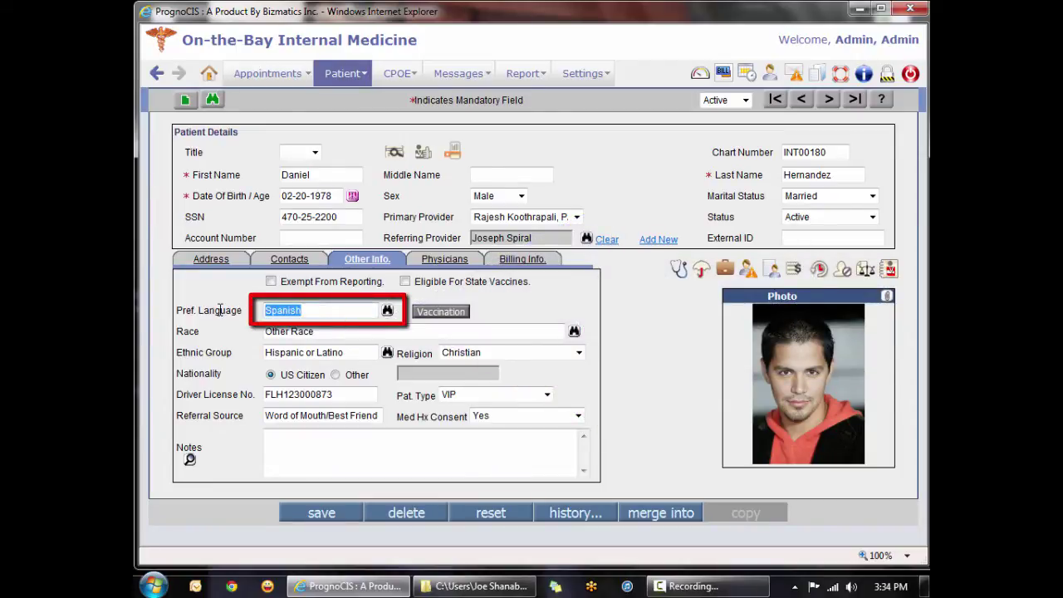
type("english")
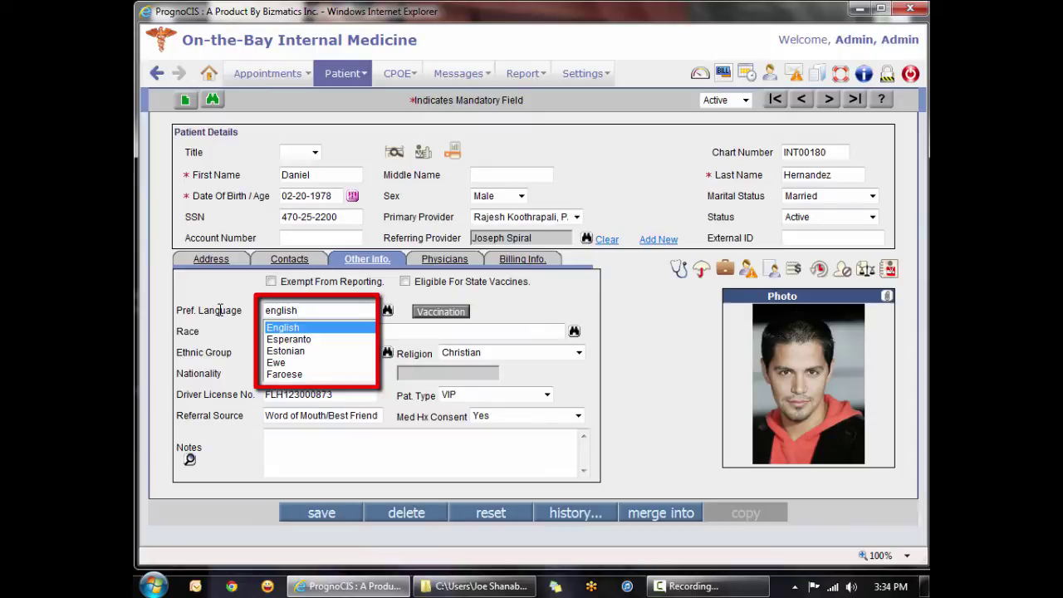
left_click(276, 329)
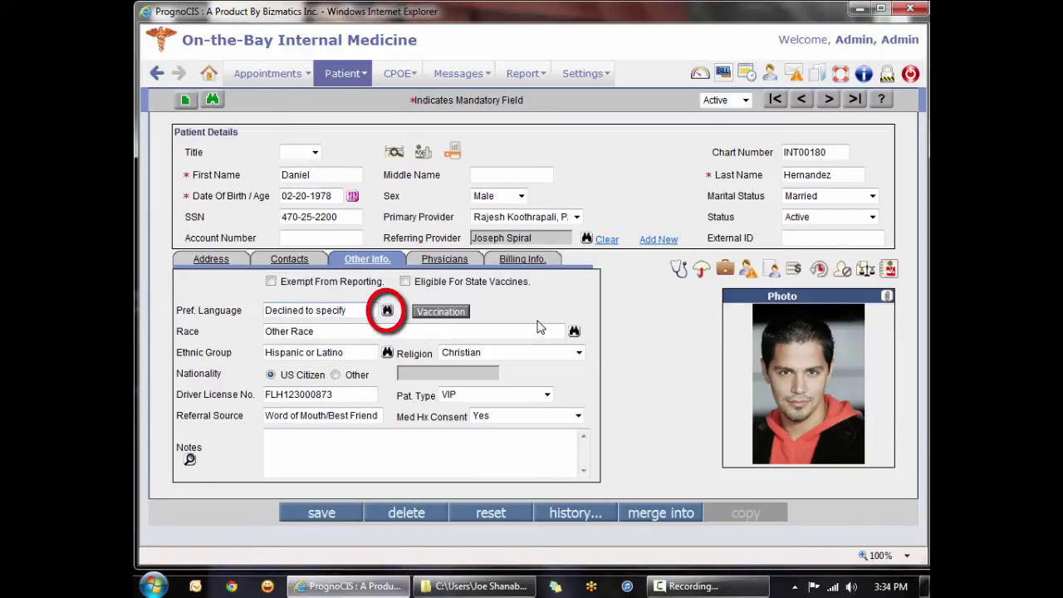
Look up the language list and choose Declined to specify as the patient's preferred language.
left_click(387, 310)
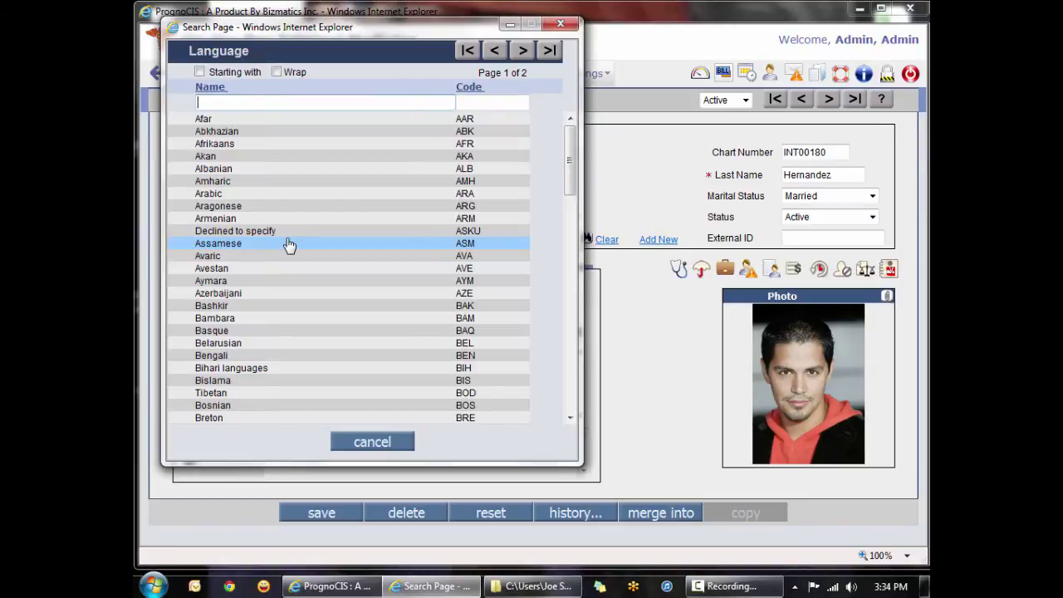
left_click(249, 231)
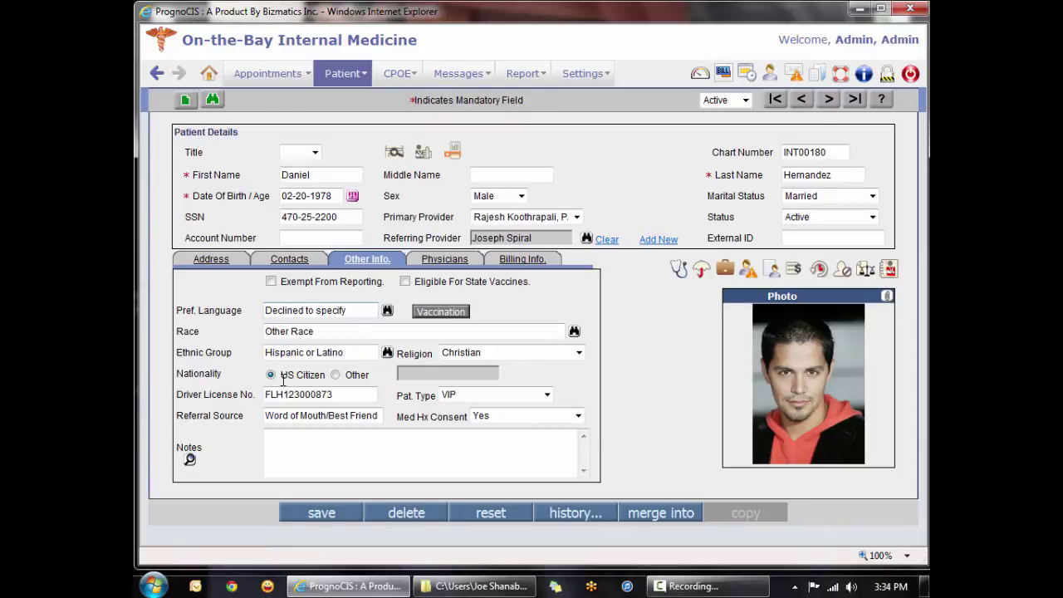
Try Other with Bahamas as the patient's nationality and return the selection to US Citizen.
left_click(336, 377)
left_click(418, 375)
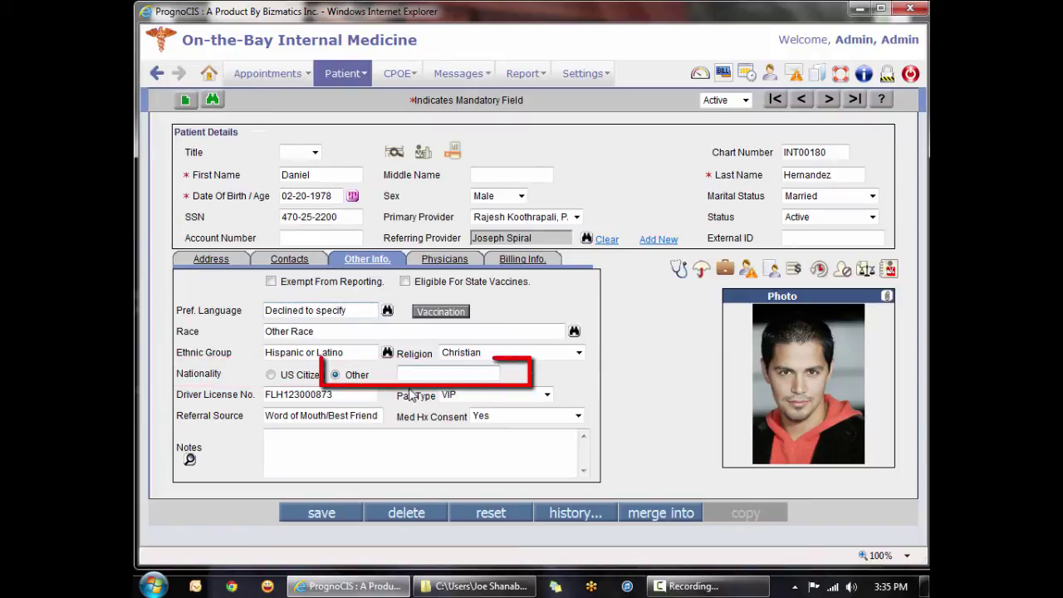
type("Bahamas")
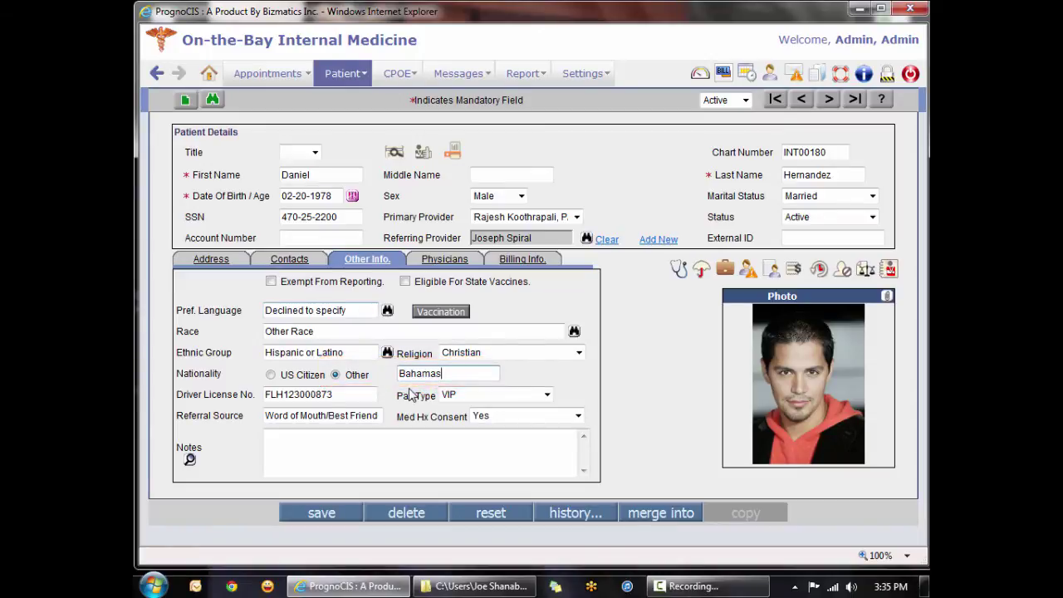
left_click(270, 375)
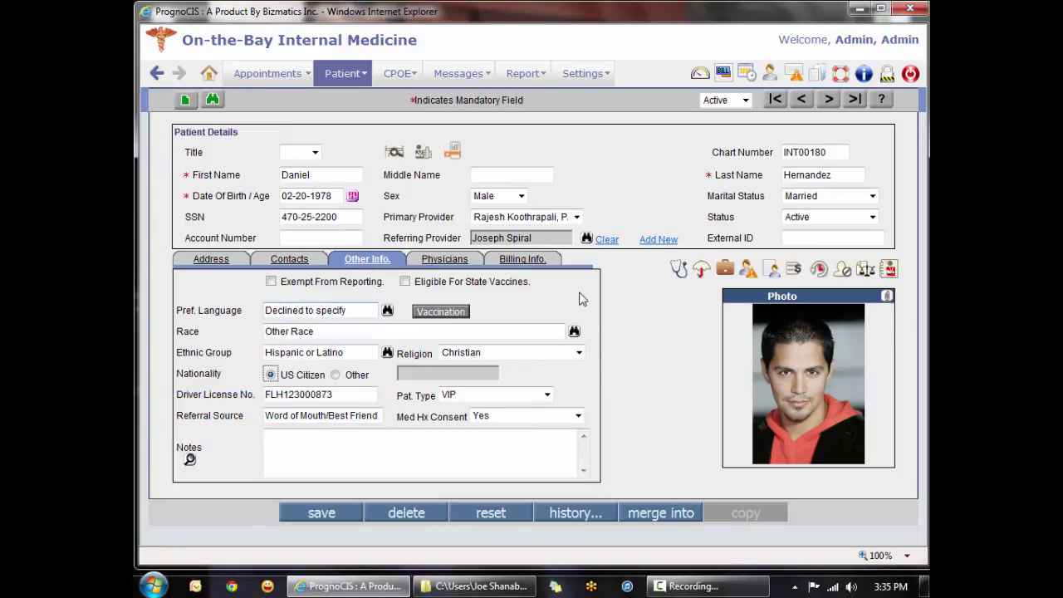
Review the available choices for the patient's religion, patient type and medication history consent without changing them.
left_click(578, 353)
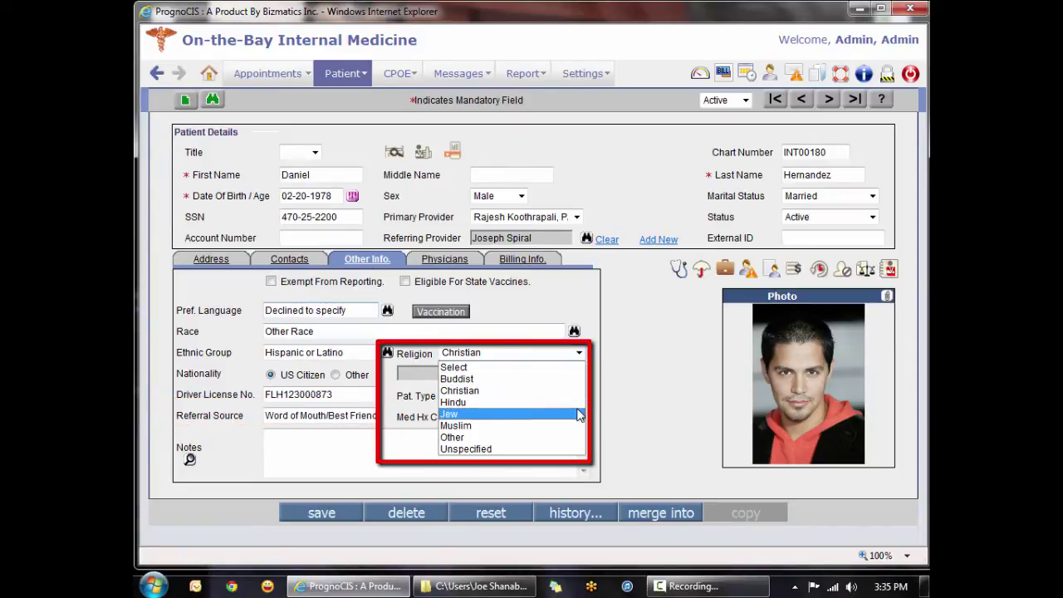
key("Escape")
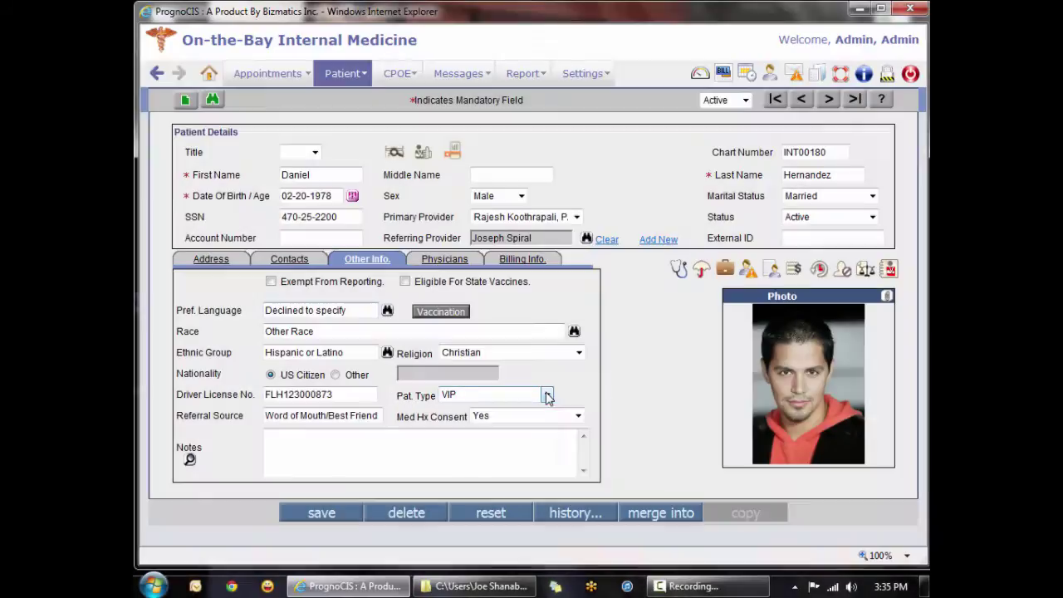
left_click(547, 396)
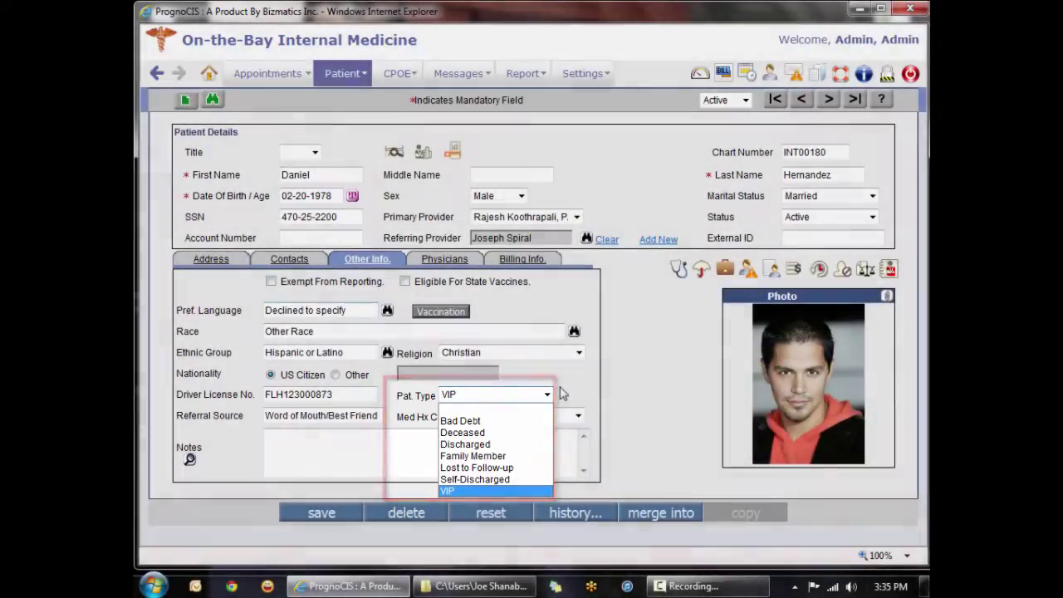
left_click(604, 428)
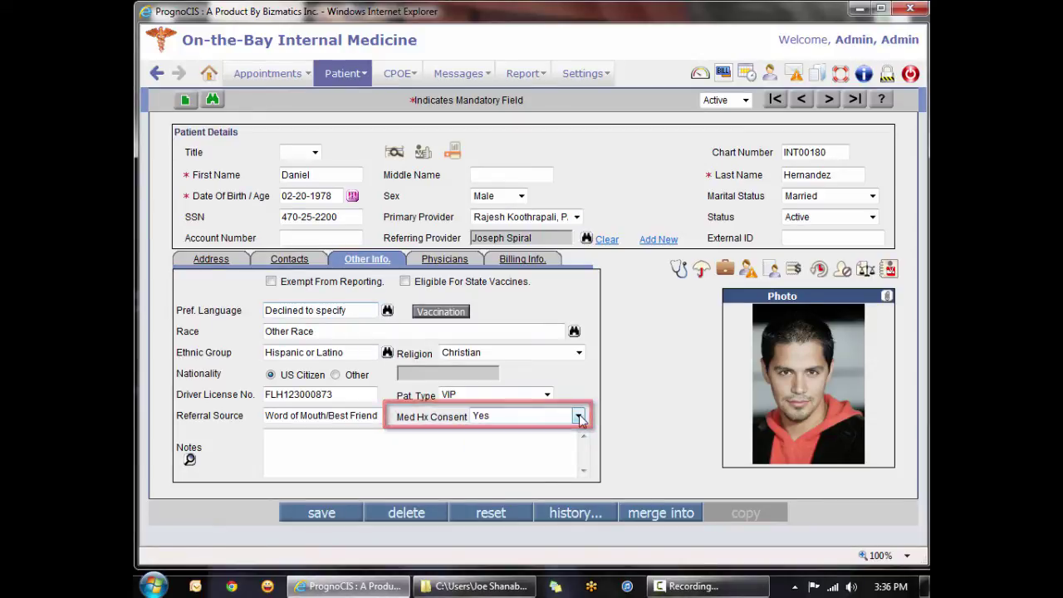
left_click(578, 417)
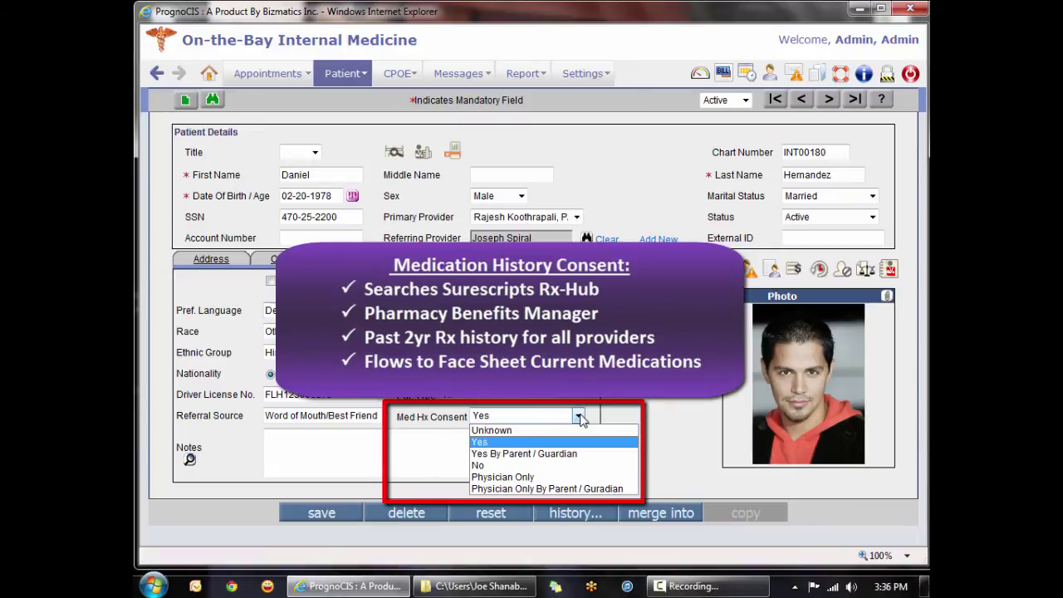
left_click(579, 417)
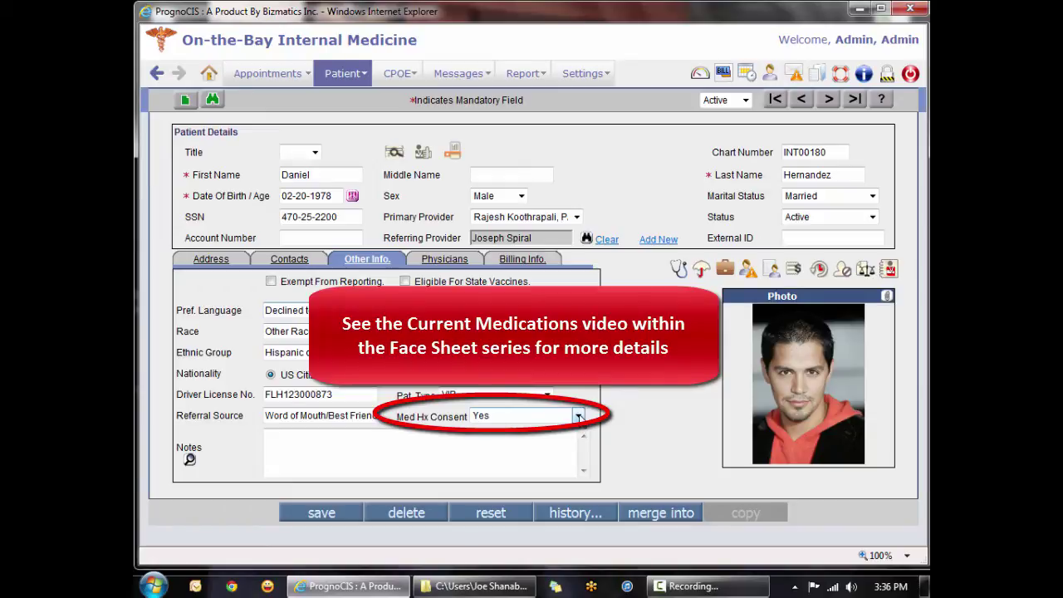
Enter "Free notes." in the patient's notes and check the vaccination details without changing them.
left_click(280, 462)
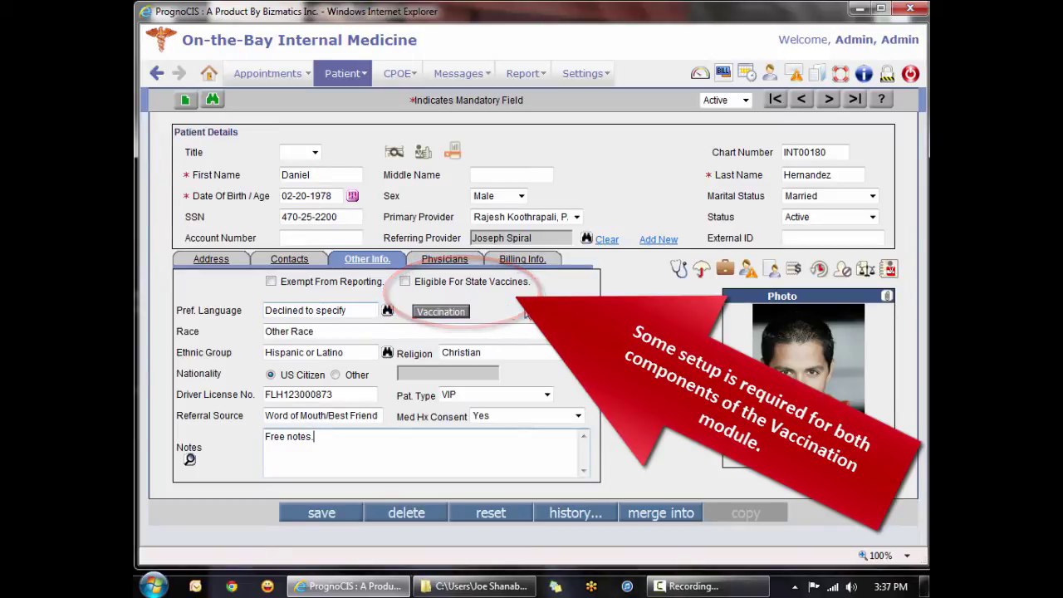
left_click(462, 314)
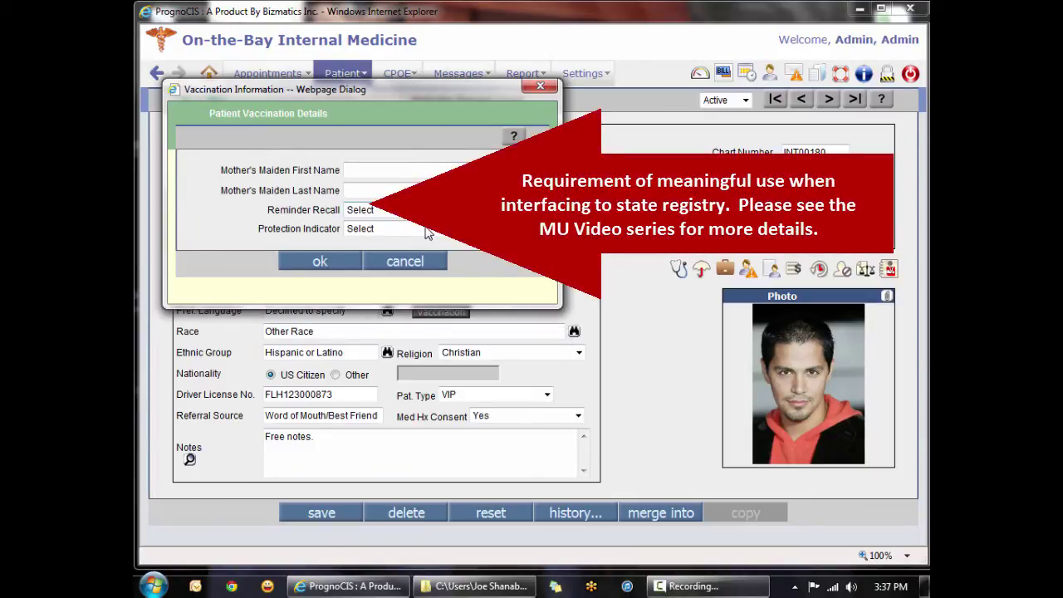
left_click(429, 261)
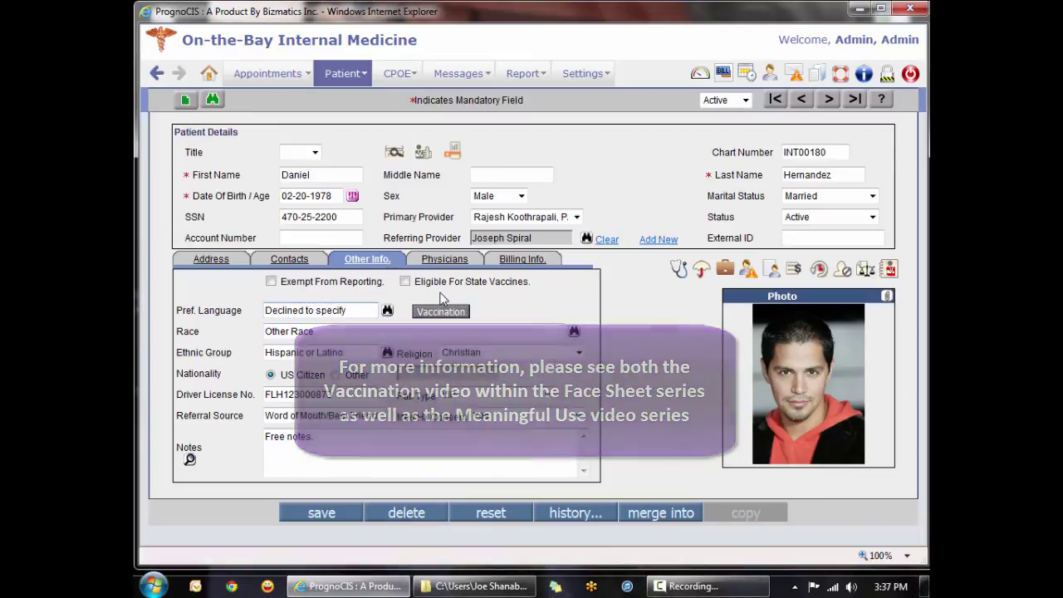
Examine the patient's associated physicians, including the available physician types and the searchable physician list.
left_click(468, 263)
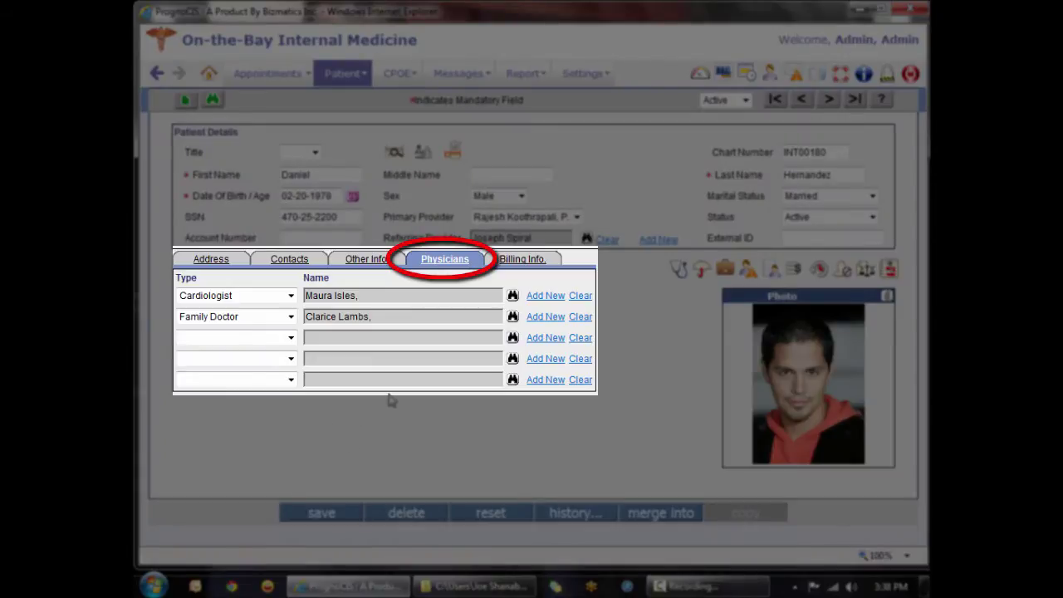
left_click(290, 296)
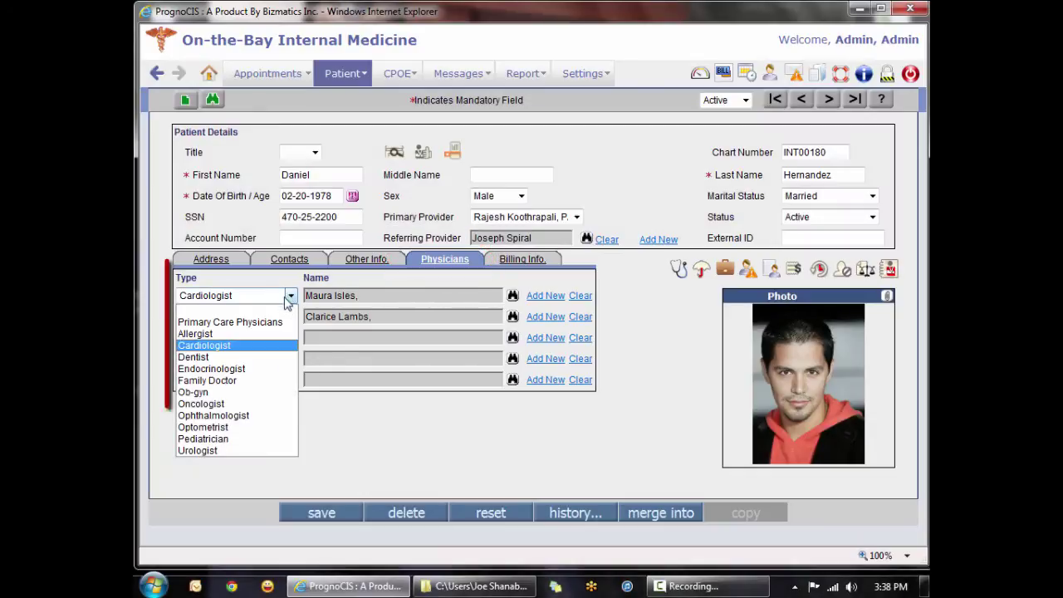
left_click(285, 382)
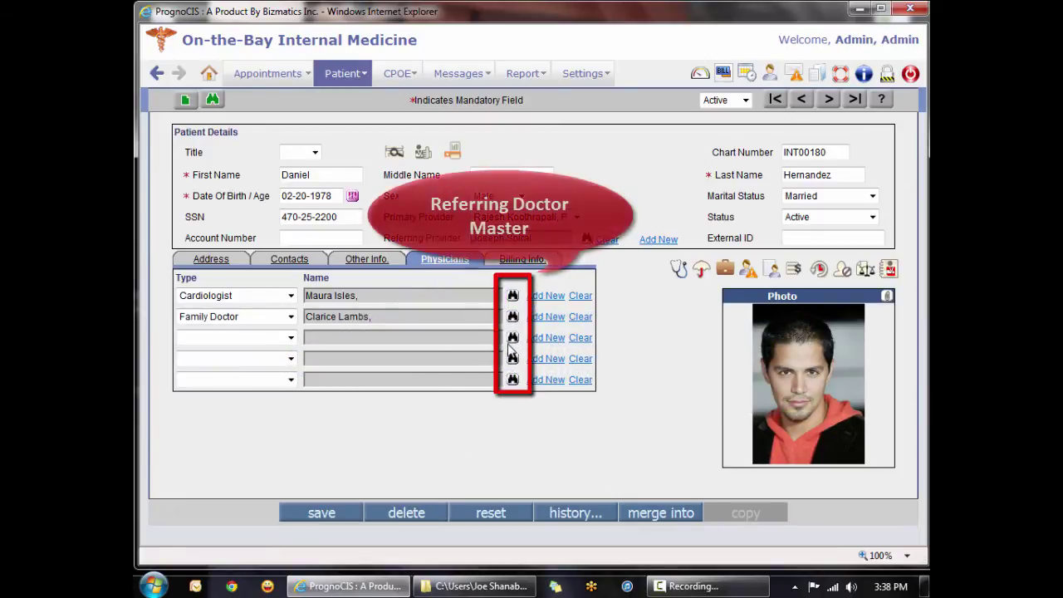
left_click(513, 341)
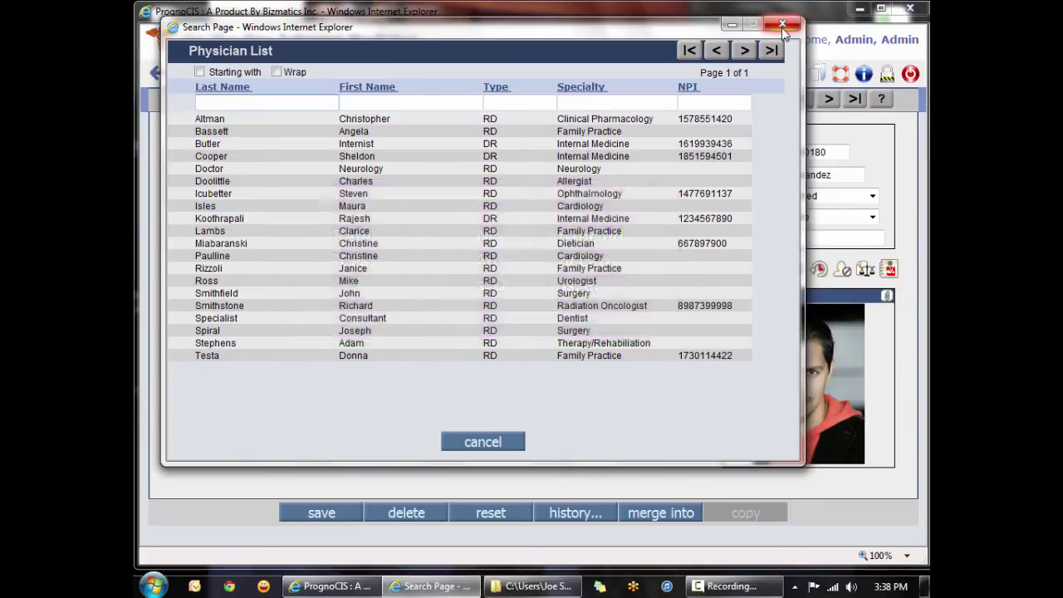
left_click(781, 27)
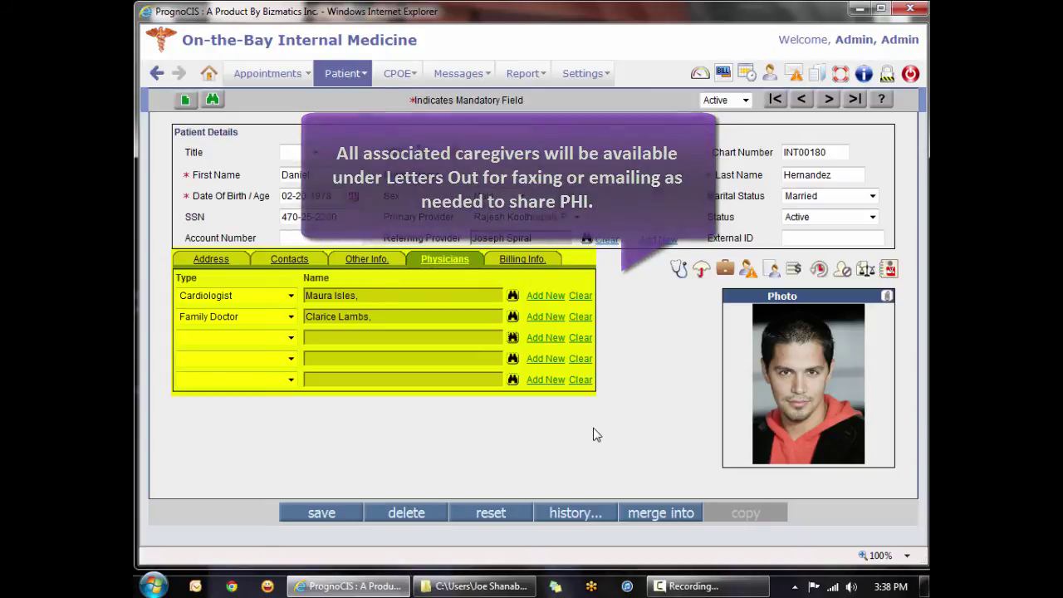
In the billing information, try Parent as guarantor with a responsible person lookup, and reset the guarantor to Self.
left_click(541, 262)
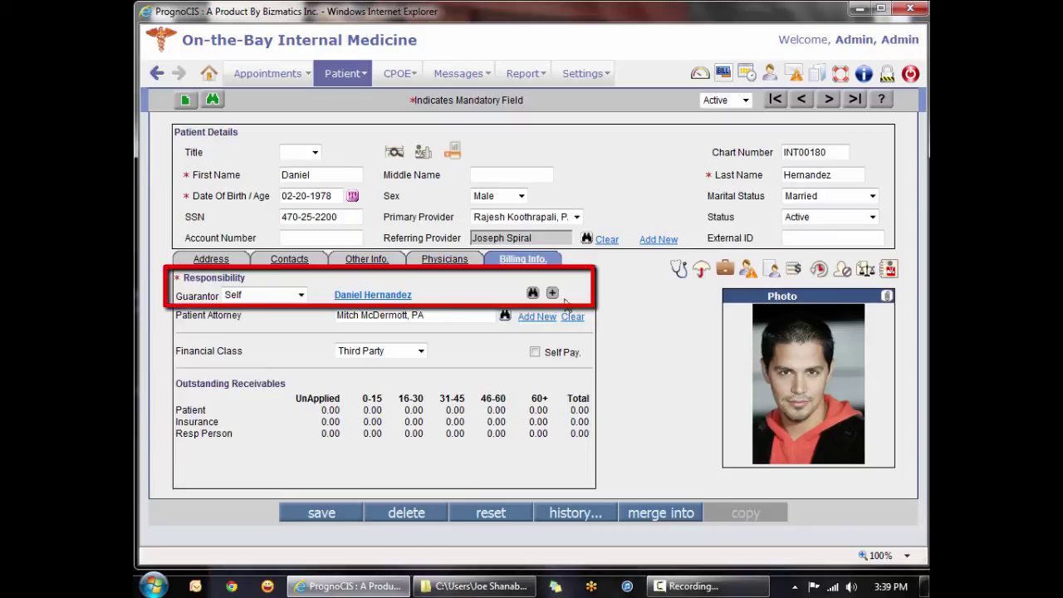
left_click(300, 296)
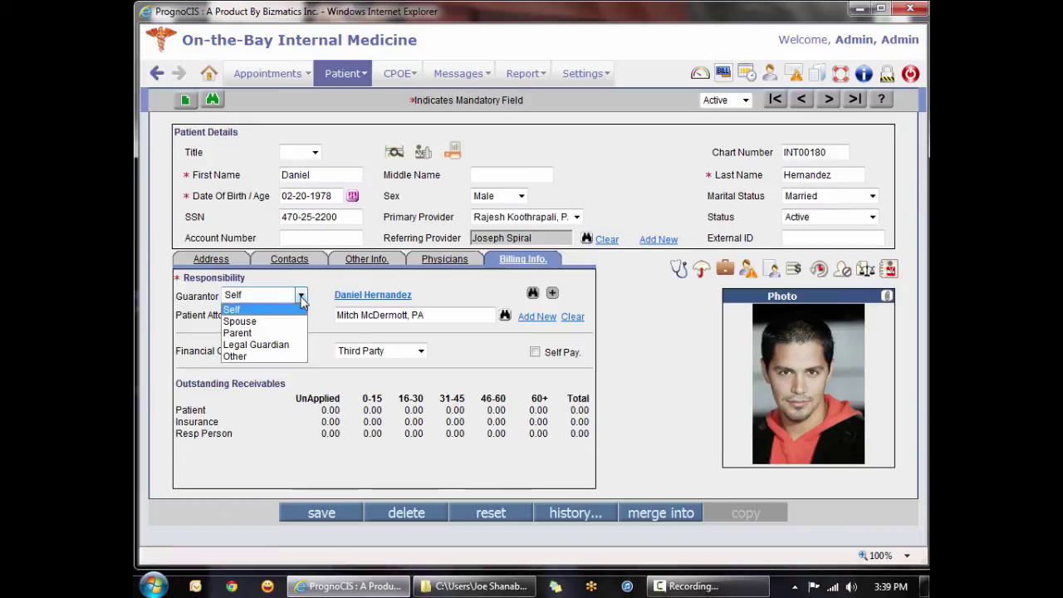
left_click(277, 334)
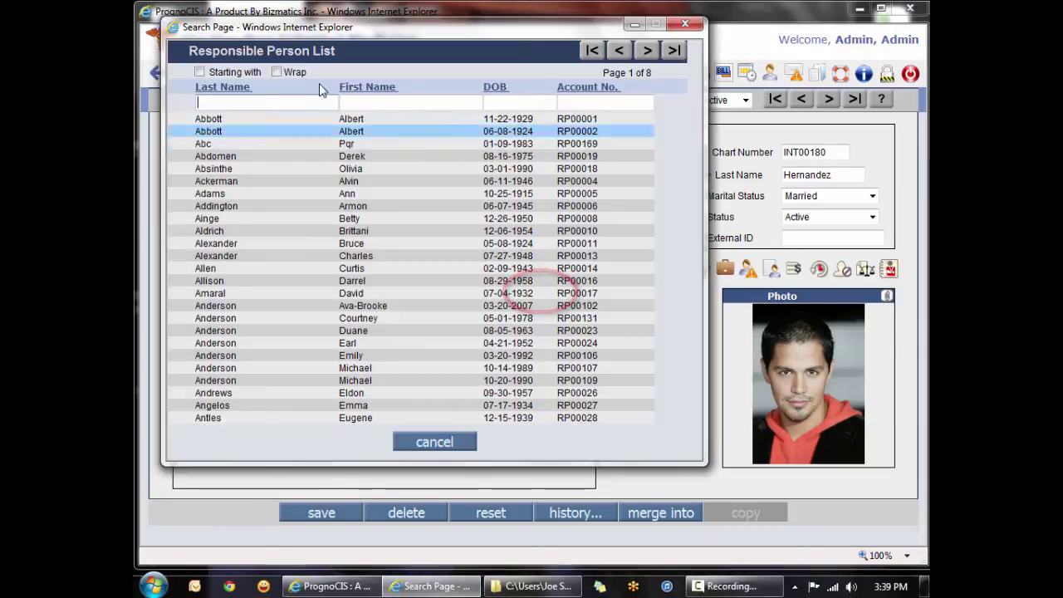
left_click(532, 296)
left_click(685, 25)
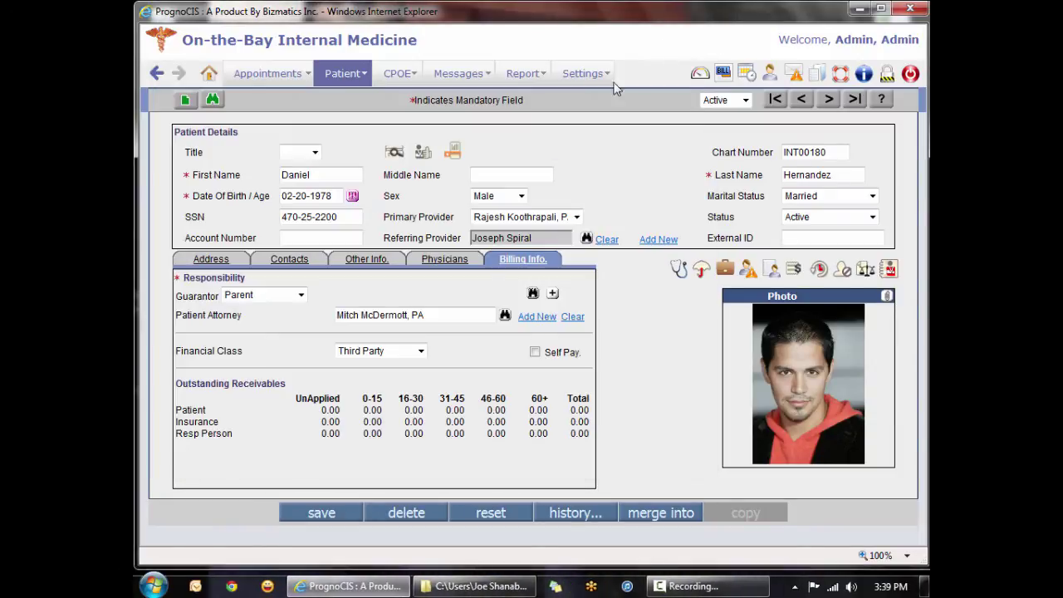
left_click(300, 299)
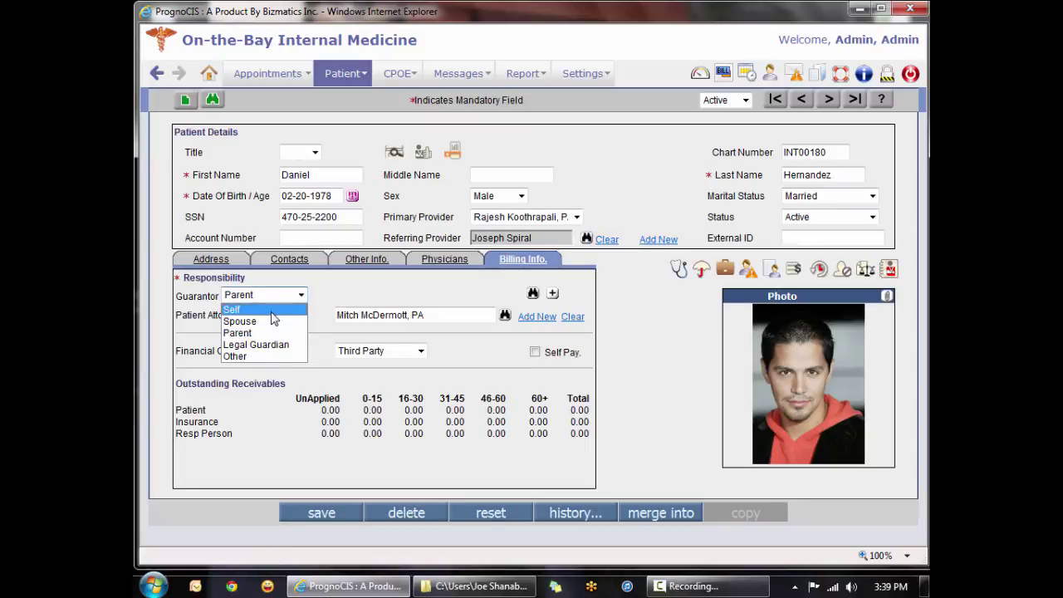
left_click(270, 305)
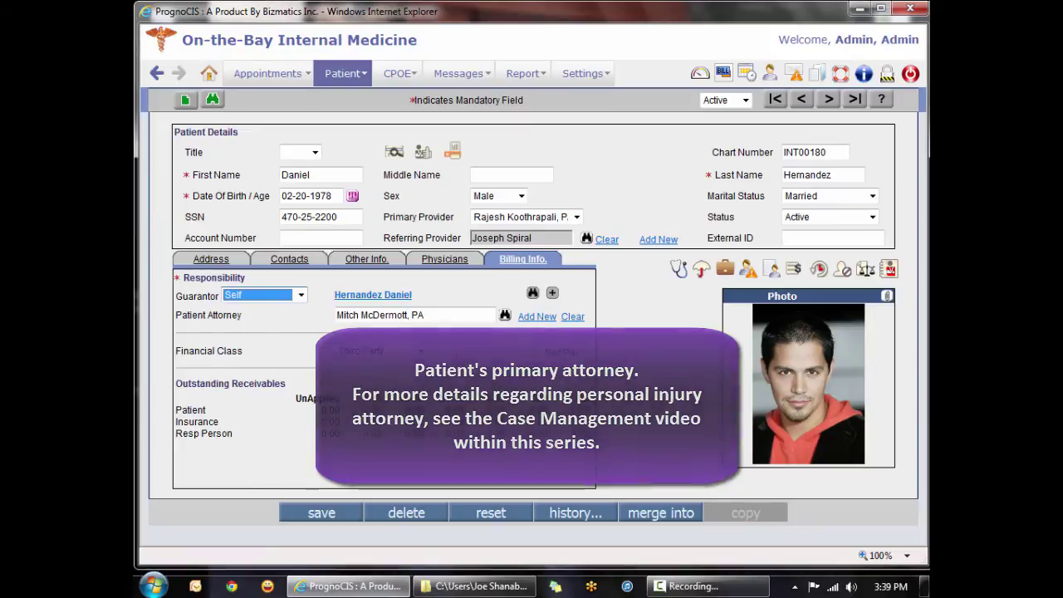
Review the financial class options in the patient's billing information without changing the selection.
left_click(421, 350)
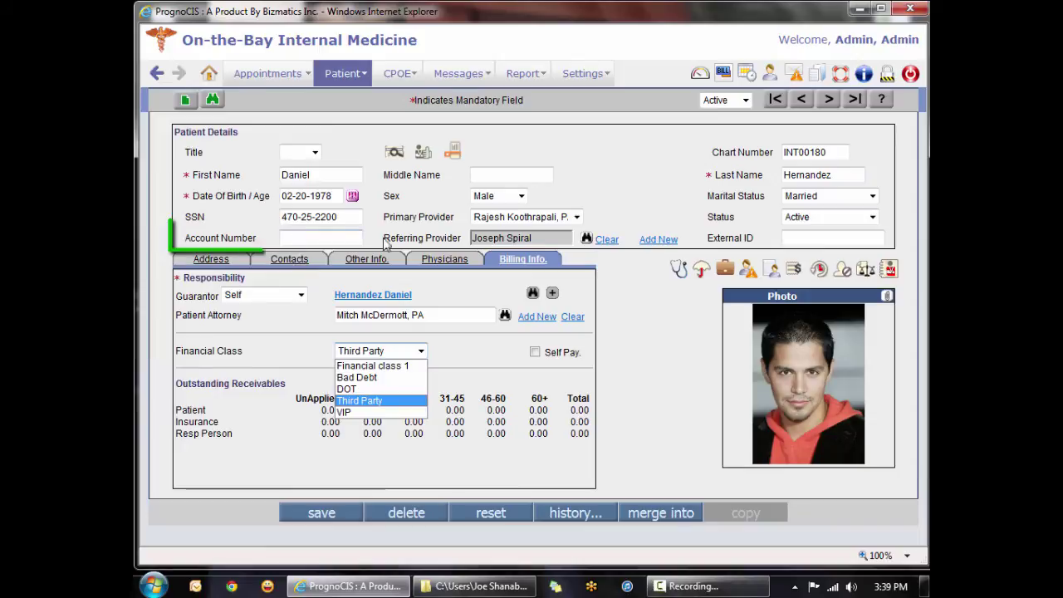
left_click(699, 338)
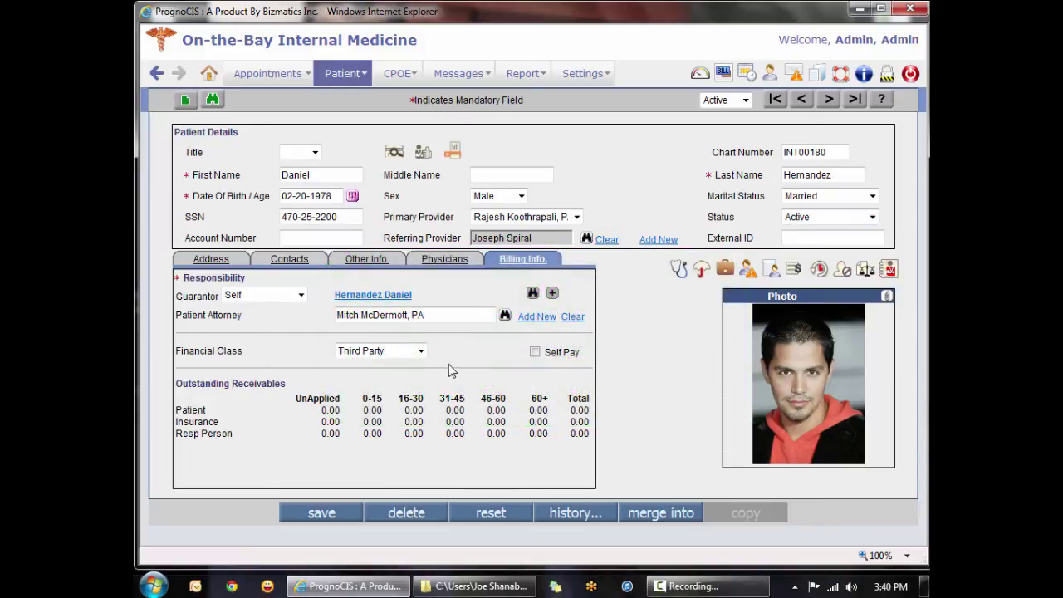
left_click(421, 352)
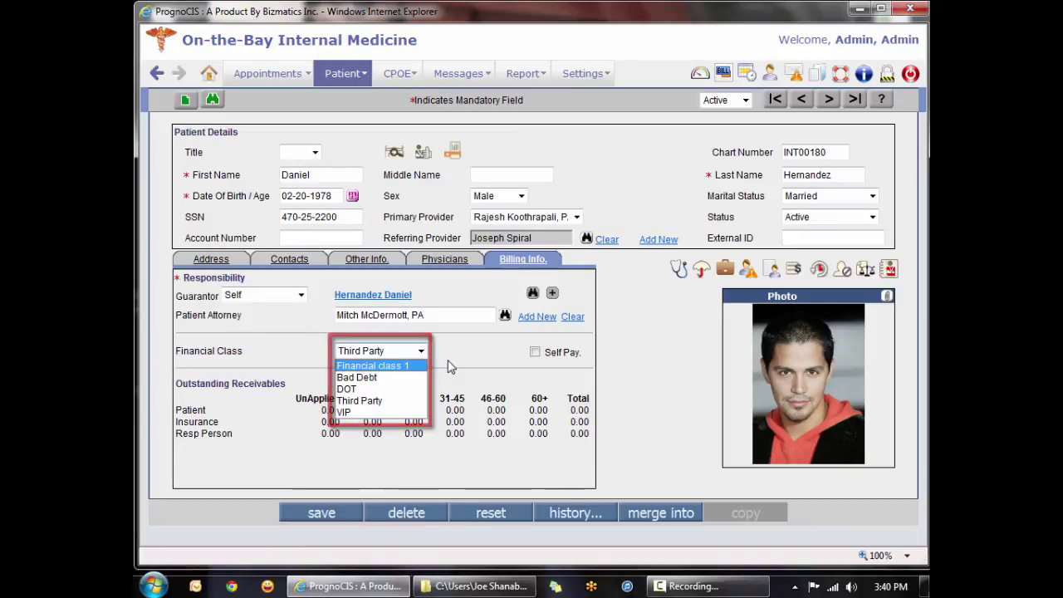
left_click(449, 367)
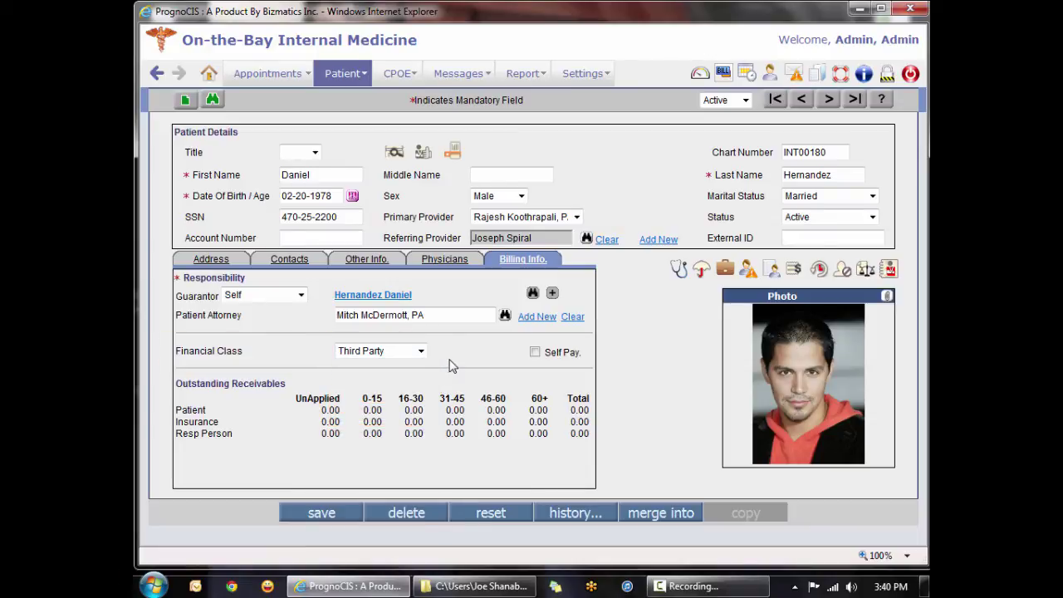